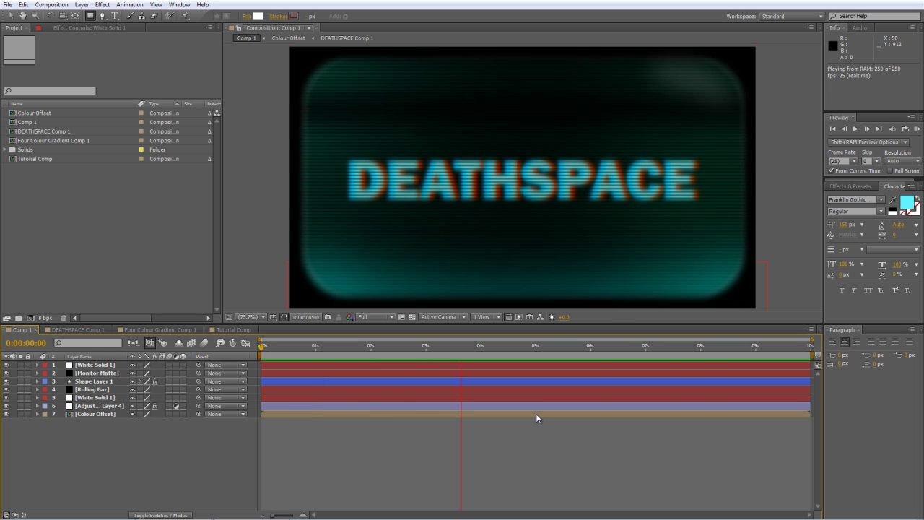
Step: Stop the preview and create a black, comp-sized 1280×720 solid named 'Rolling Bar' atop Tutorial Comp
{"action": "key", "text": "shift+comma"}
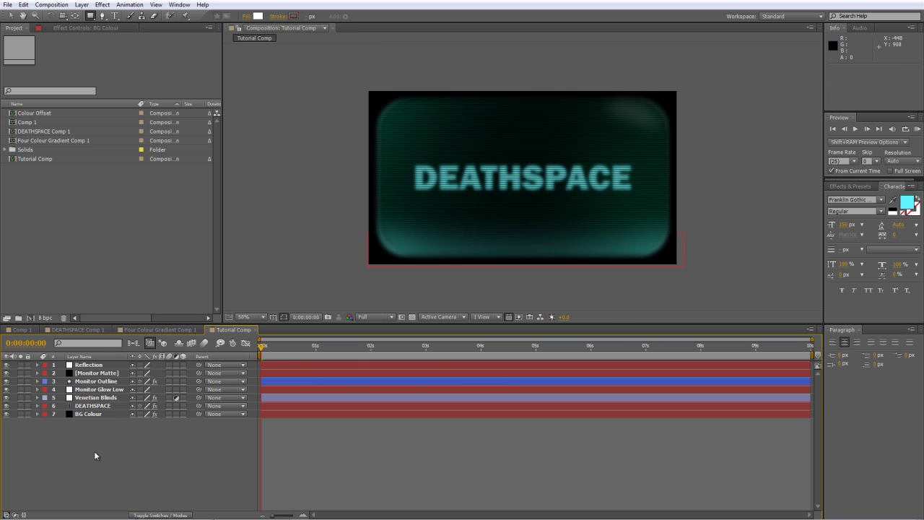
{"action": "right_click", "coordinate": [124, 451]}
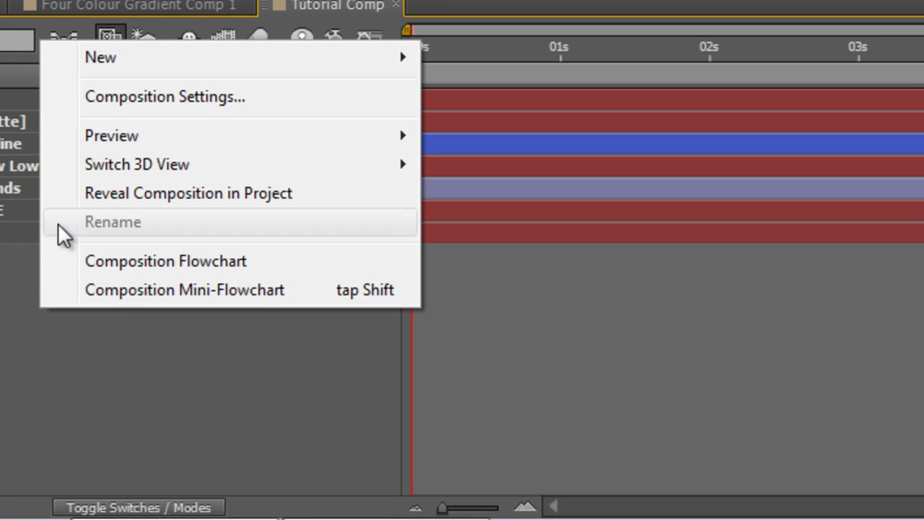
{"action": "mouse_move", "coordinate": [145, 57]}
{"action": "left_click", "coordinate": [501, 138]}
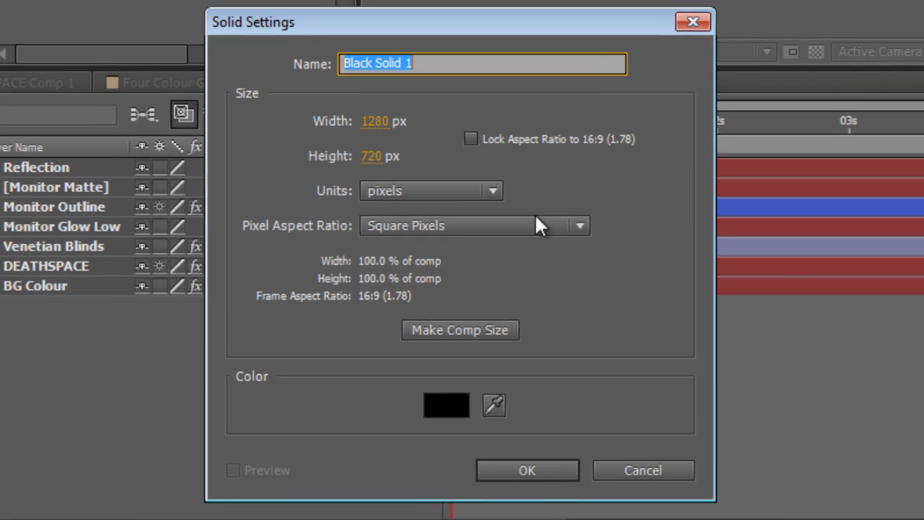
{"action": "type", "text": "Rol"}
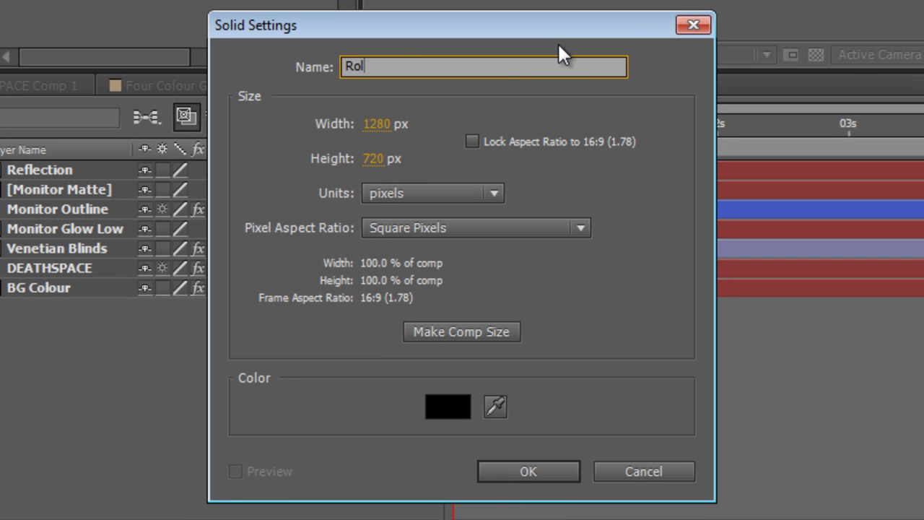
{"action": "type", "text": "ling Bar"}
{"action": "left_click", "coordinate": [470, 402]}
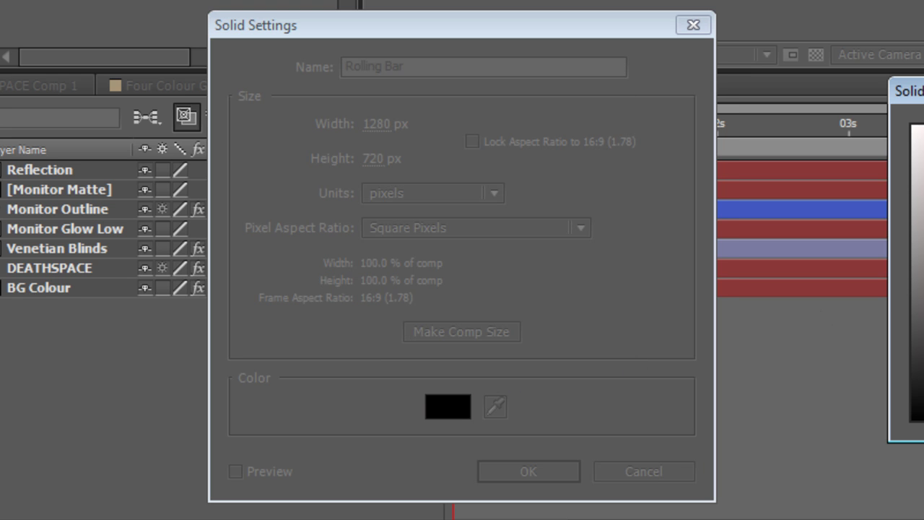
{"action": "key", "text": "Return"}
{"action": "left_click", "coordinate": [521, 471]}
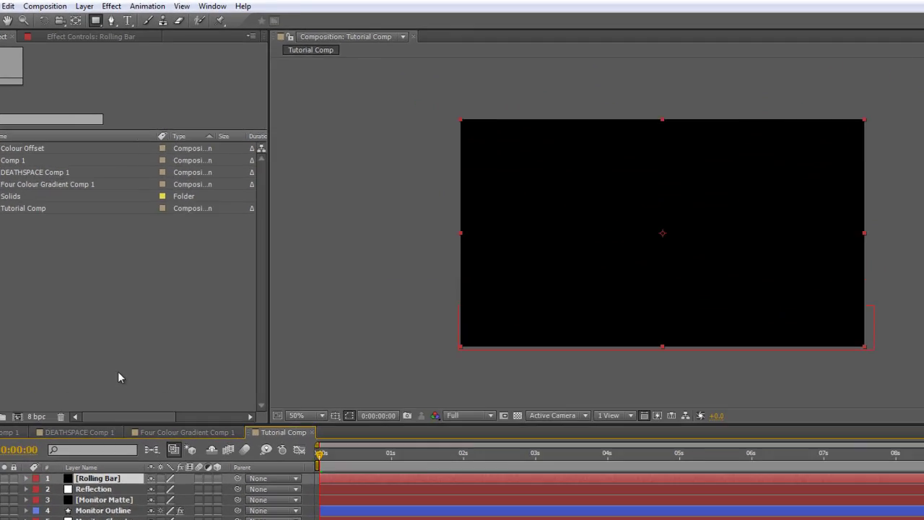
Step: Use the Rectangle tool to draw Mask 1 as a thin horizontal strip across the Rolling Bar solid
{"action": "left_click", "coordinate": [90, 15]}
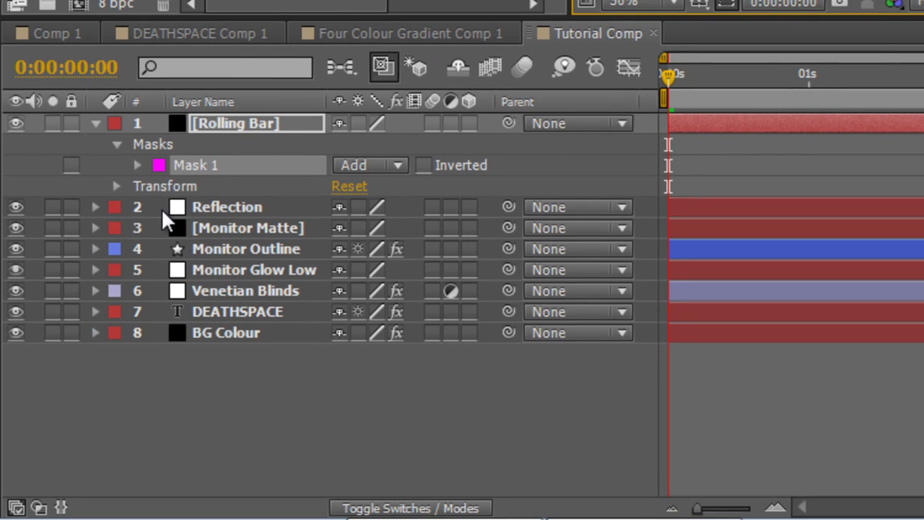
Step: Give Mask 1 an unlinked 0, 30 pixel feather and 50% mask opacity, then collapse it
{"action": "left_click", "coordinate": [137, 165]}
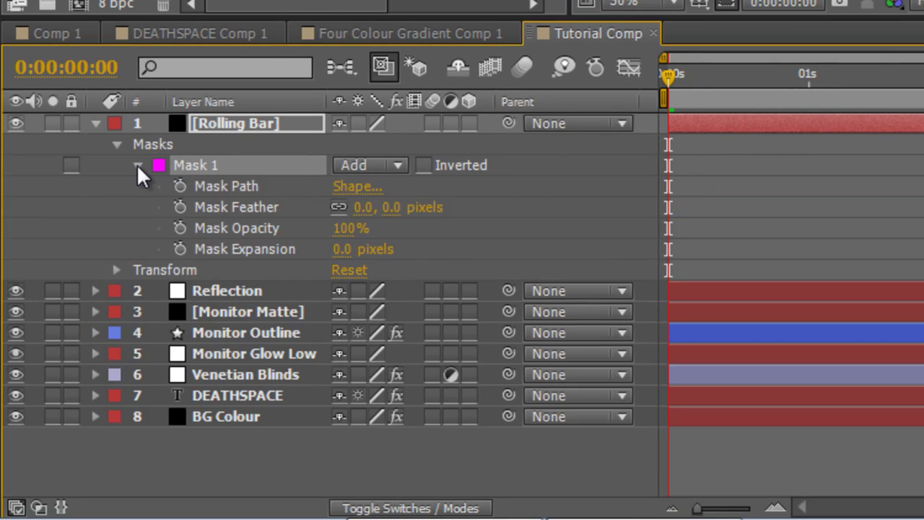
{"action": "left_click", "coordinate": [337, 206]}
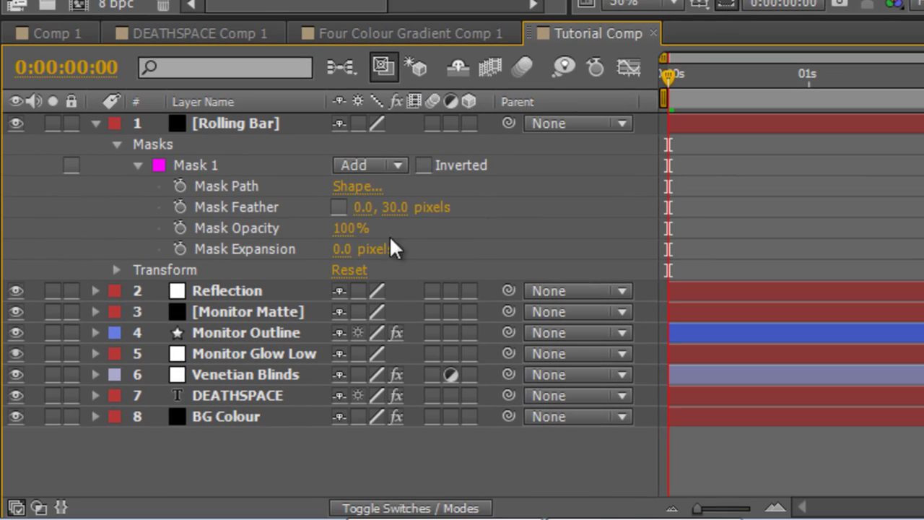
{"action": "left_click_drag", "start_coordinate": [344, 228], "coordinate": [330, 228]}
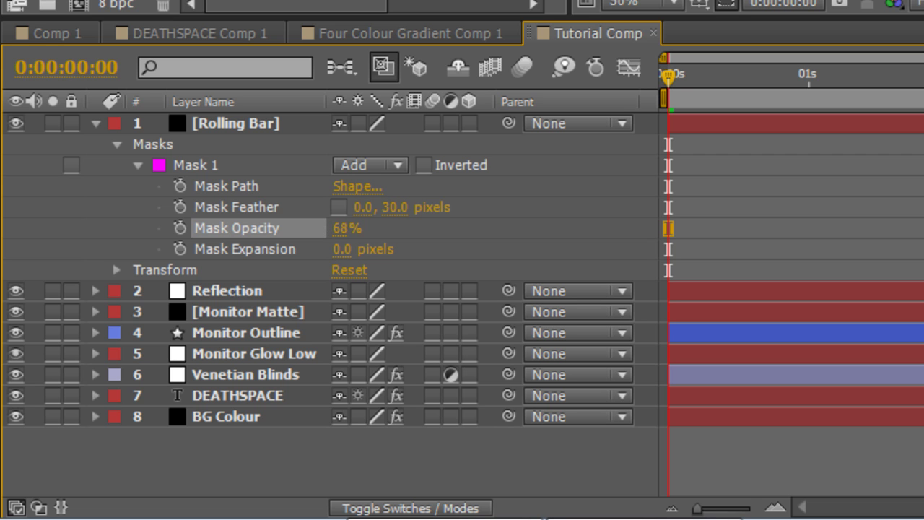
{"action": "left_click_drag", "start_coordinate": [274, 228], "coordinate": [271, 228]}
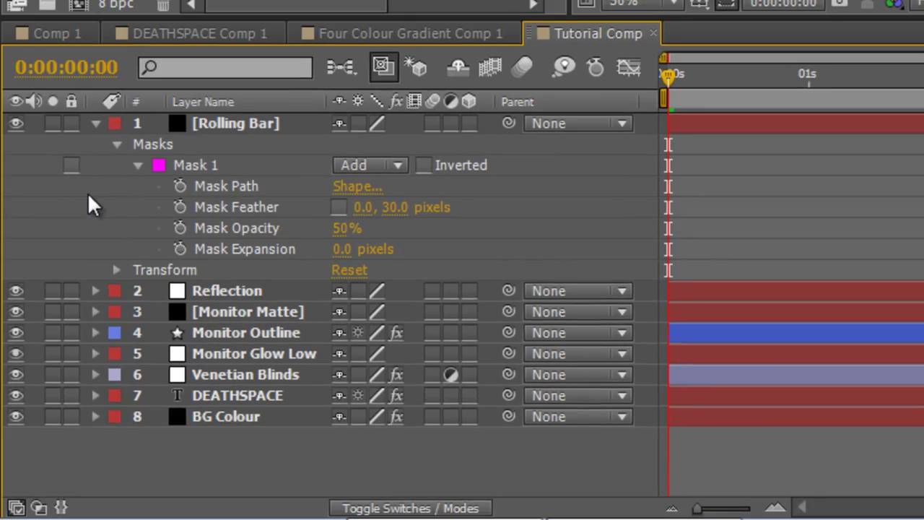
{"action": "left_click", "coordinate": [115, 144]}
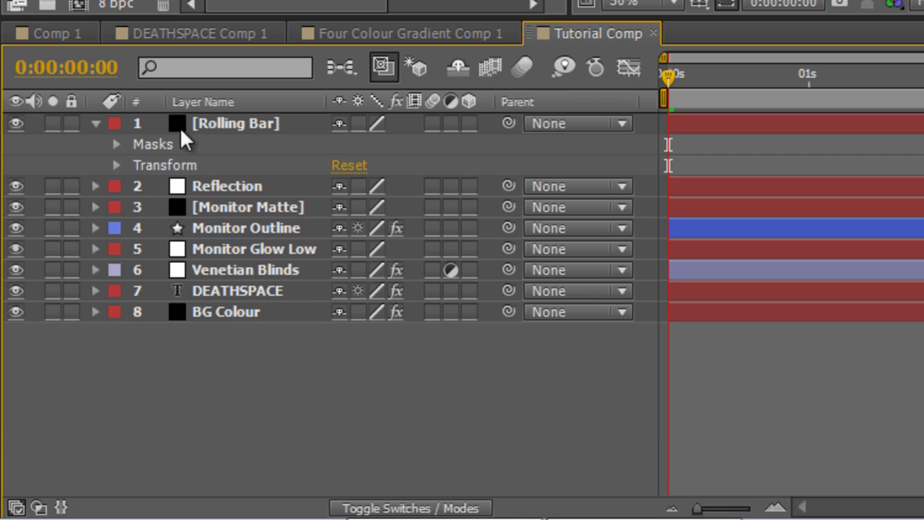
Step: Keyframe Rolling Bar's Position at 640, -30 at 0s and at the frame's bottom edge at 2s
{"action": "left_click", "coordinate": [206, 125]}
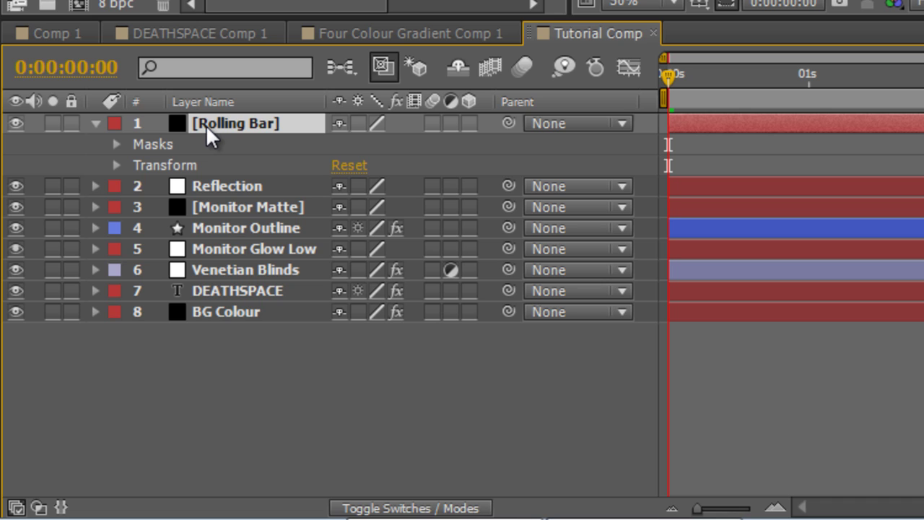
{"action": "key", "text": "p"}
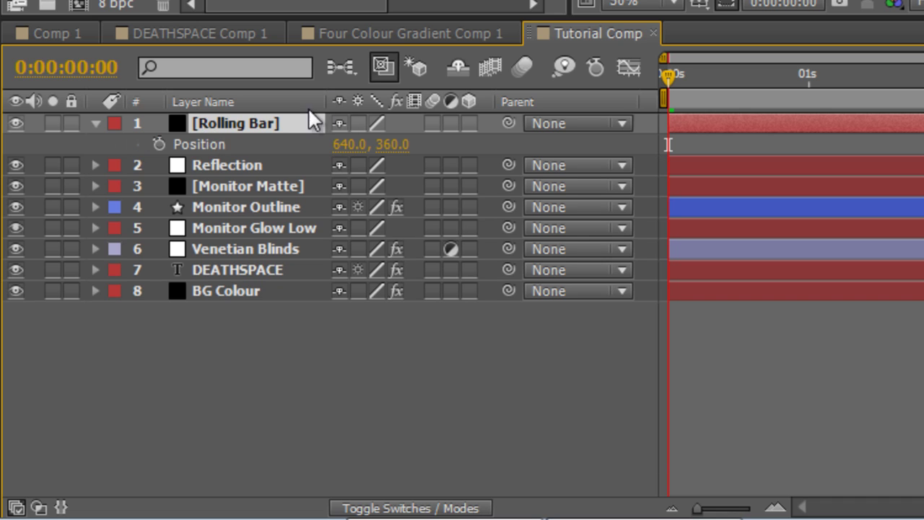
{"action": "left_click", "coordinate": [158, 144]}
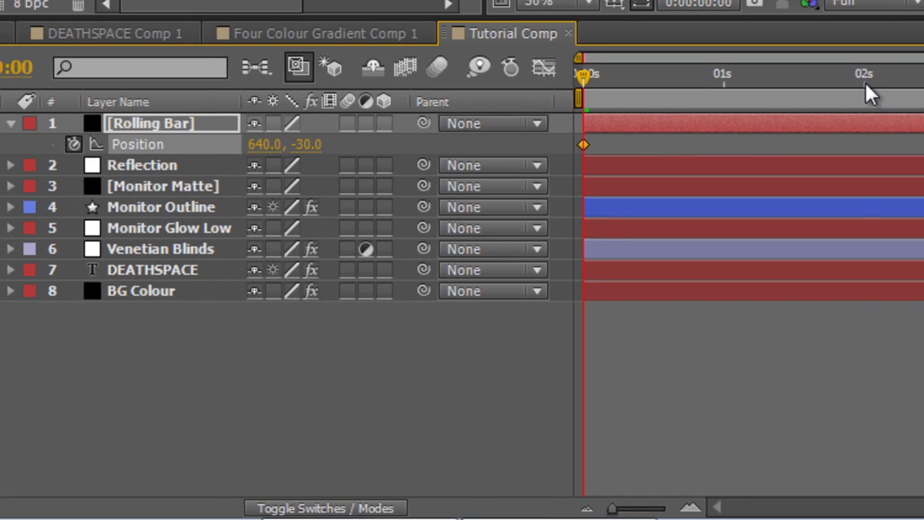
{"action": "left_click", "coordinate": [864, 83]}
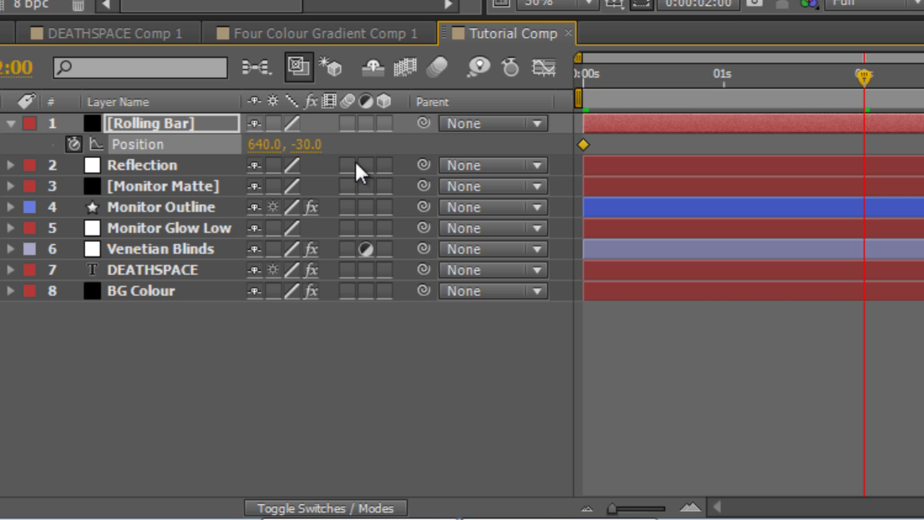
{"action": "left_click_drag", "start_coordinate": [307, 145], "coordinate": [282, 145]}
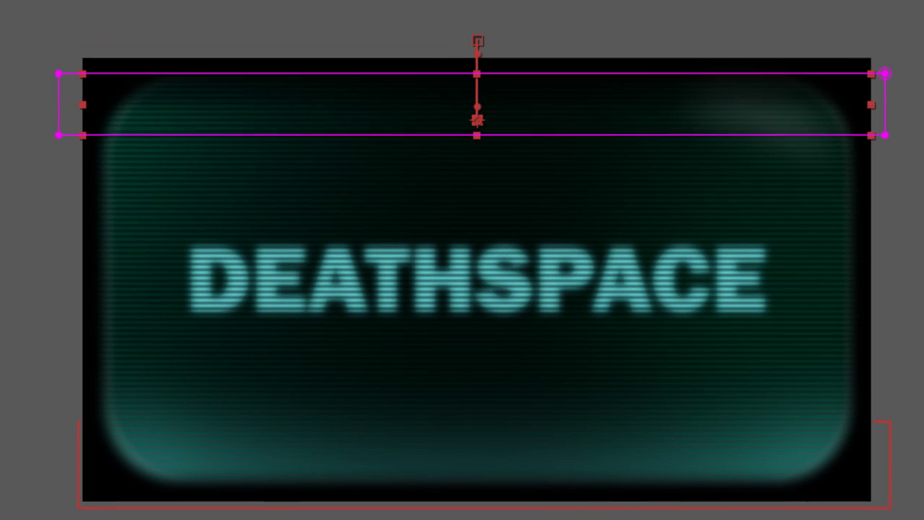
{"action": "left_click_drag", "start_coordinate": [476, 286], "coordinate": [476, 519]}
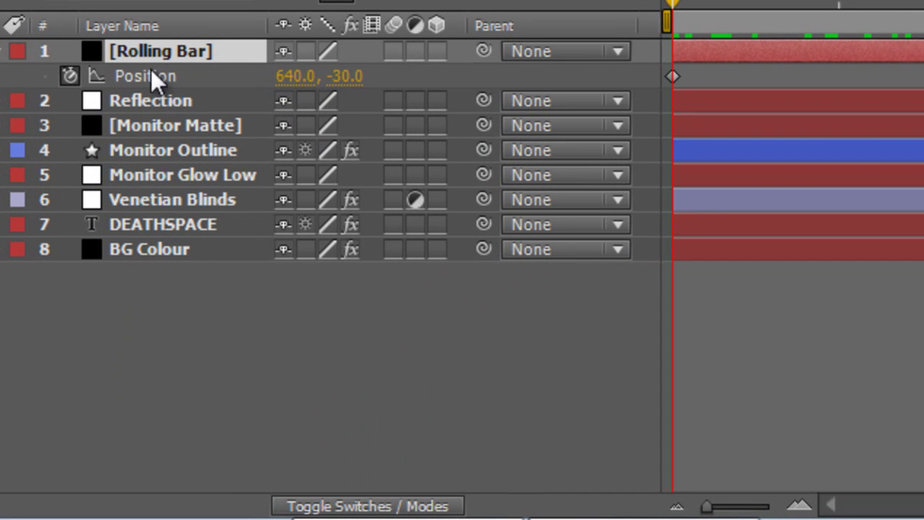
Step: Replace the Position expression with loopOut() and preview and scrub to check the repeating bar
{"action": "left_click", "coordinate": [66, 77], "text": "alt"}
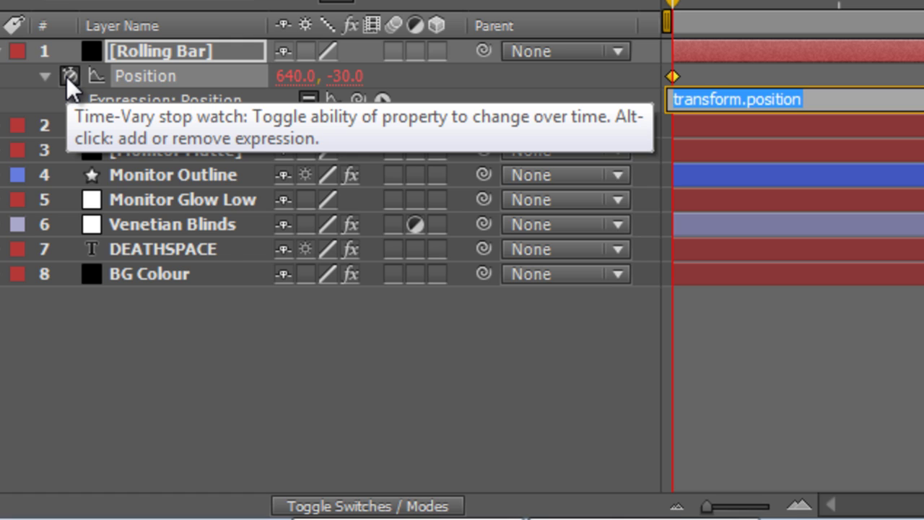
{"action": "key", "text": "BackSpace"}
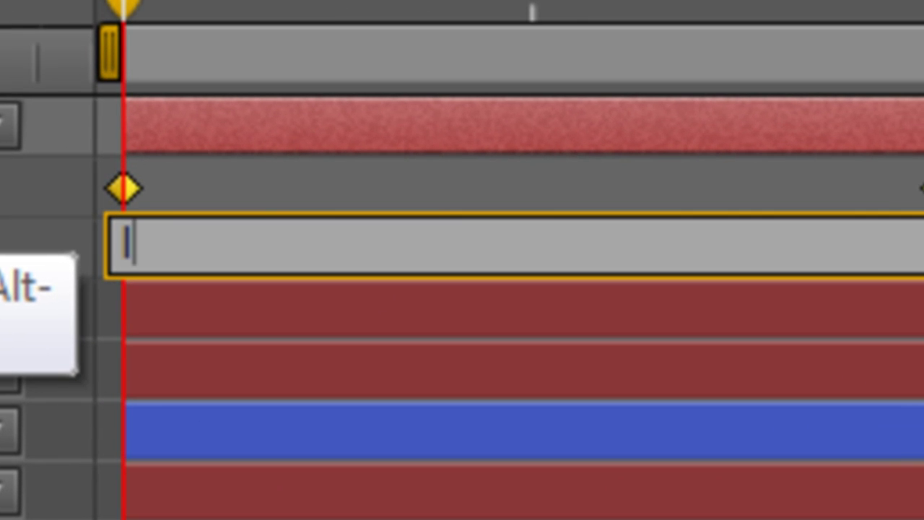
{"action": "type", "text": "loopOut("}
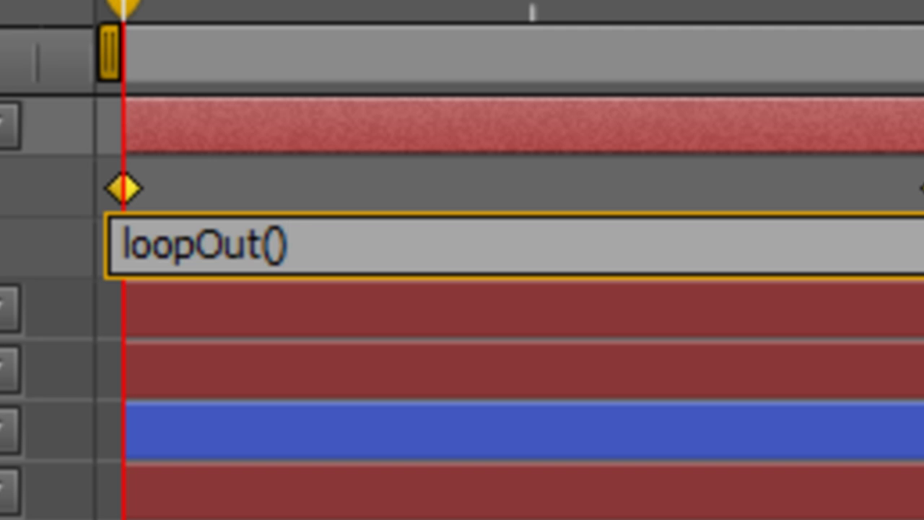
{"action": "key", "text": "KP_Enter"}
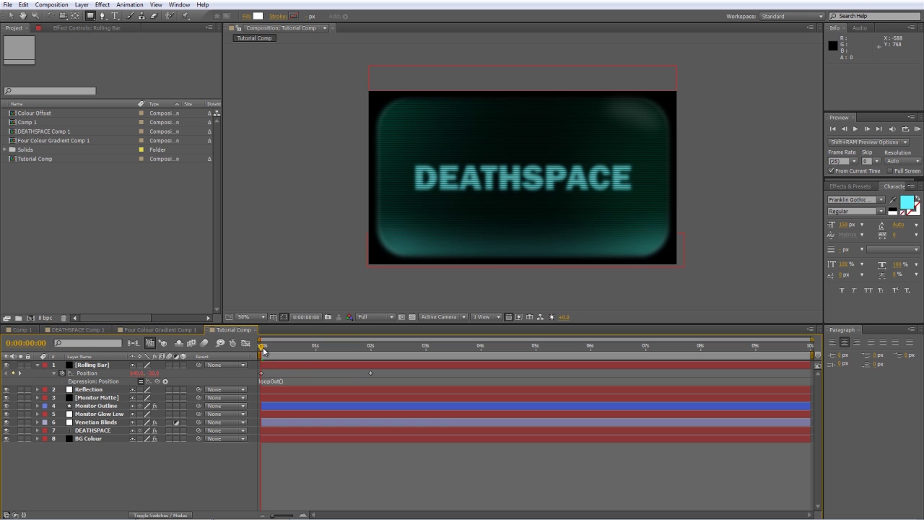
{"action": "key", "text": "KP_0"}
{"action": "left_click_drag", "start_coordinate": [302, 348], "coordinate": [533, 370]}
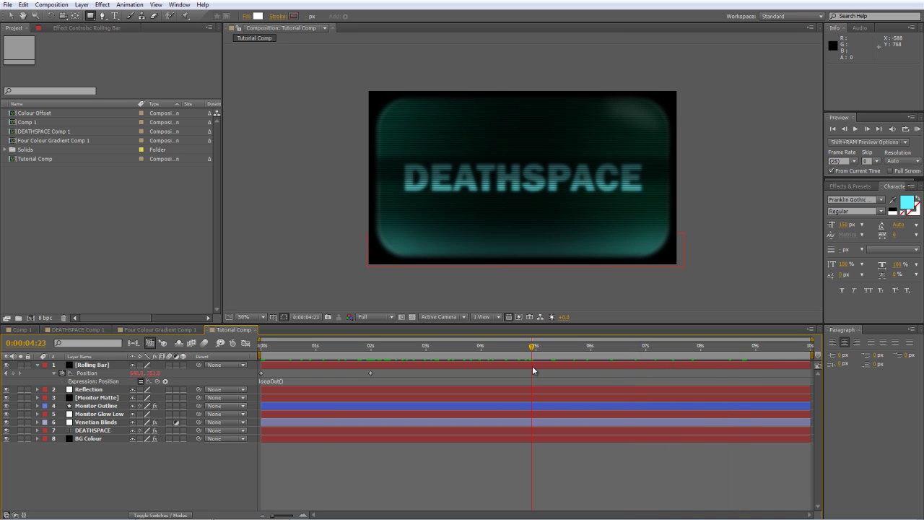
Step: Drag the 2s Position keyframe back to about 0:00:01:09 and park the time indicator on it
{"action": "left_click", "coordinate": [371, 347]}
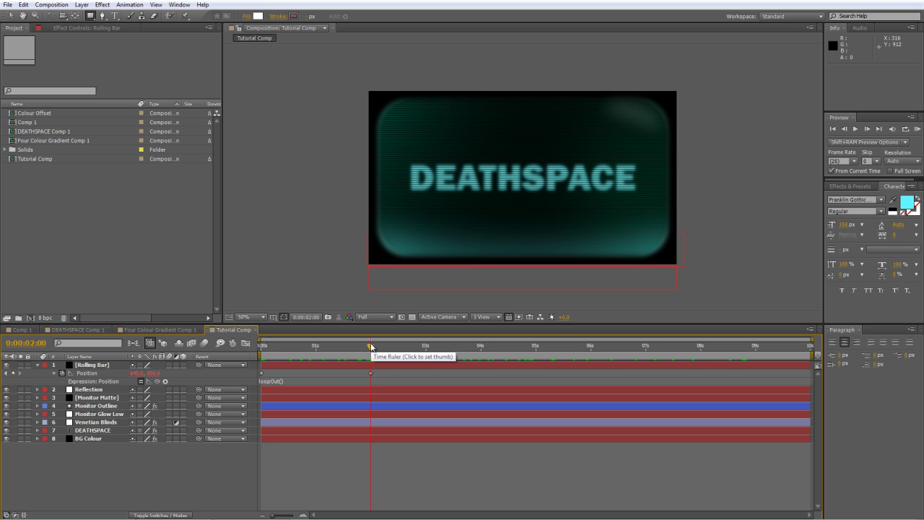
{"action": "left_click_drag", "start_coordinate": [370, 372], "coordinate": [336, 373]}
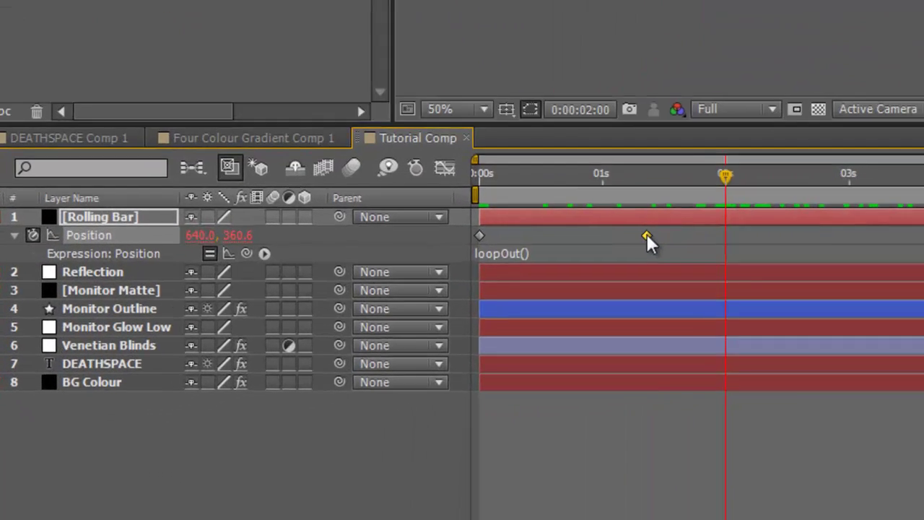
{"action": "left_click", "coordinate": [647, 179]}
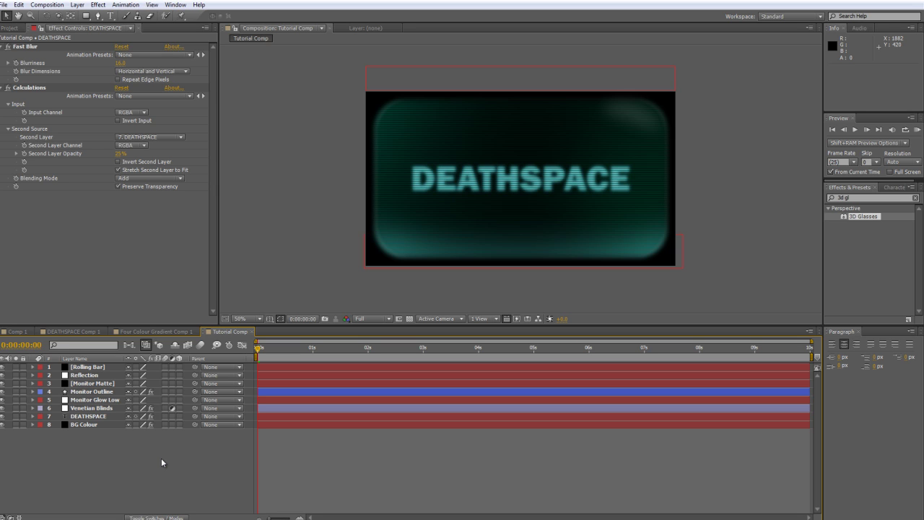
Step: Select DEATHSPACE and BG Colour and precompose them as 'Colour Separation Precomp', moving all attributes
{"action": "left_click", "coordinate": [91, 418]}
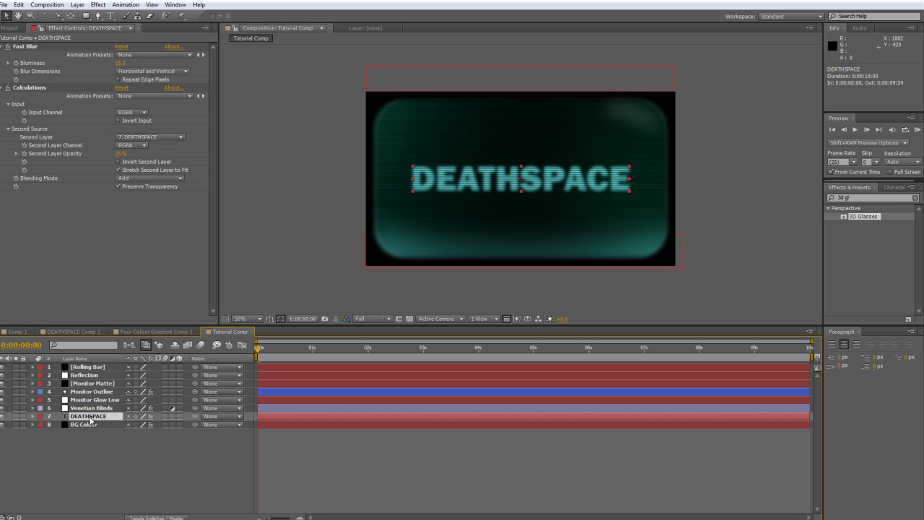
{"action": "left_click", "coordinate": [96, 424], "text": "shift"}
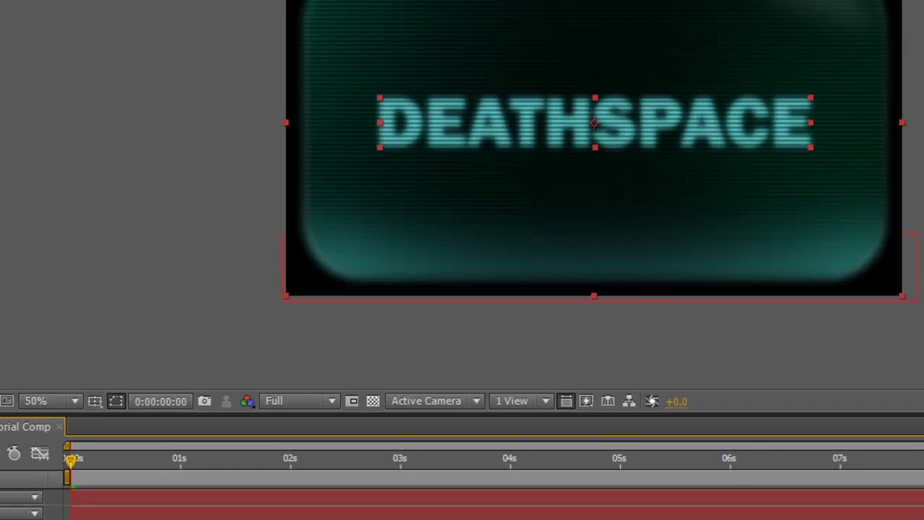
{"action": "key", "text": "ctrl+shift+c"}
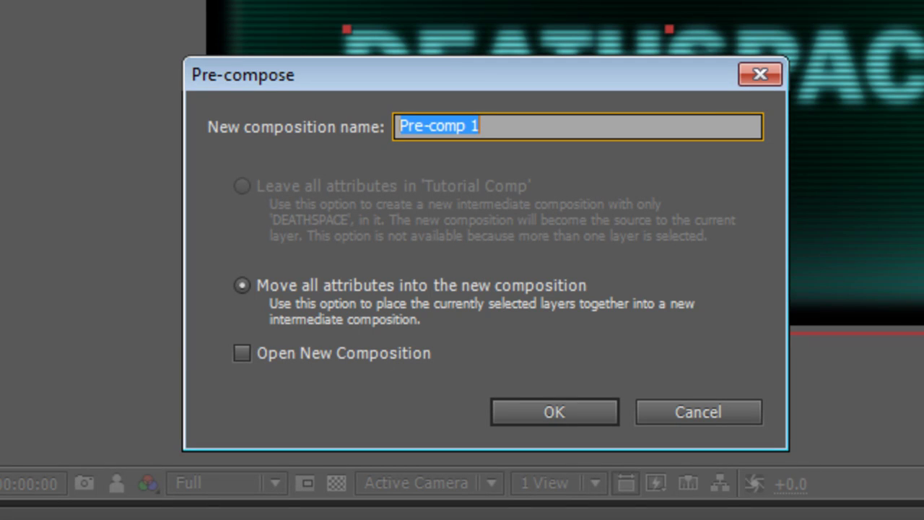
{"action": "type", "text": "Colour S"}
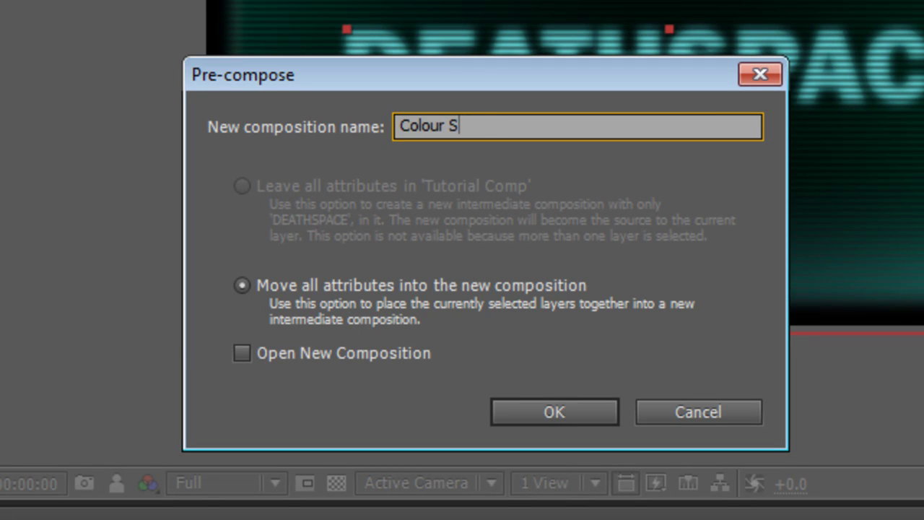
{"action": "type", "text": "eparation Preco"}
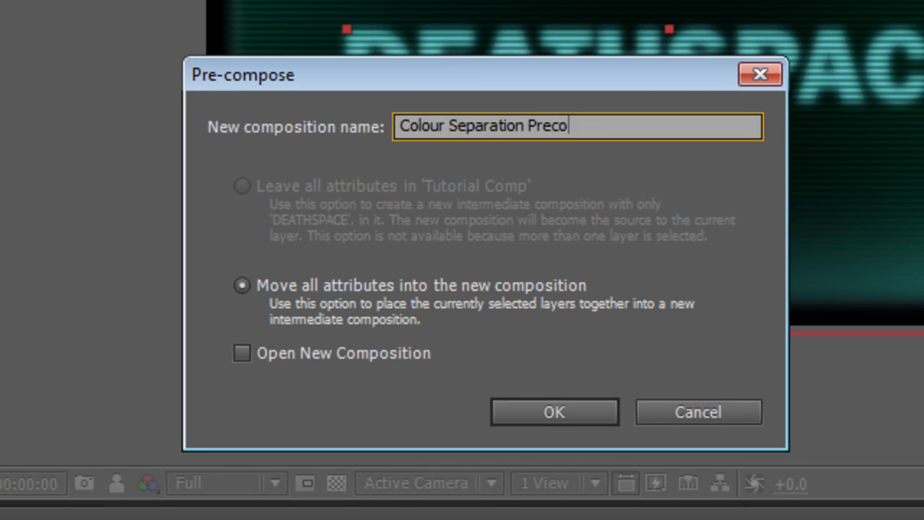
{"action": "type", "text": "mp"}
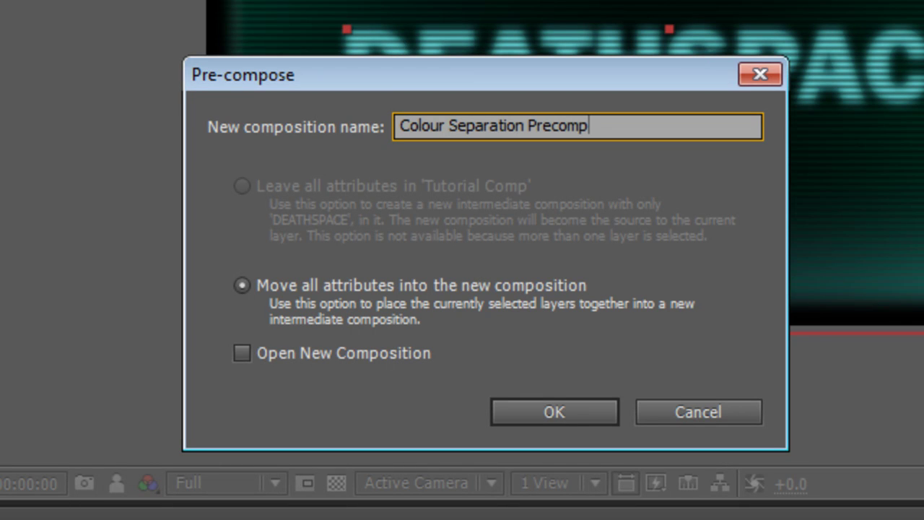
{"action": "left_click", "coordinate": [550, 412]}
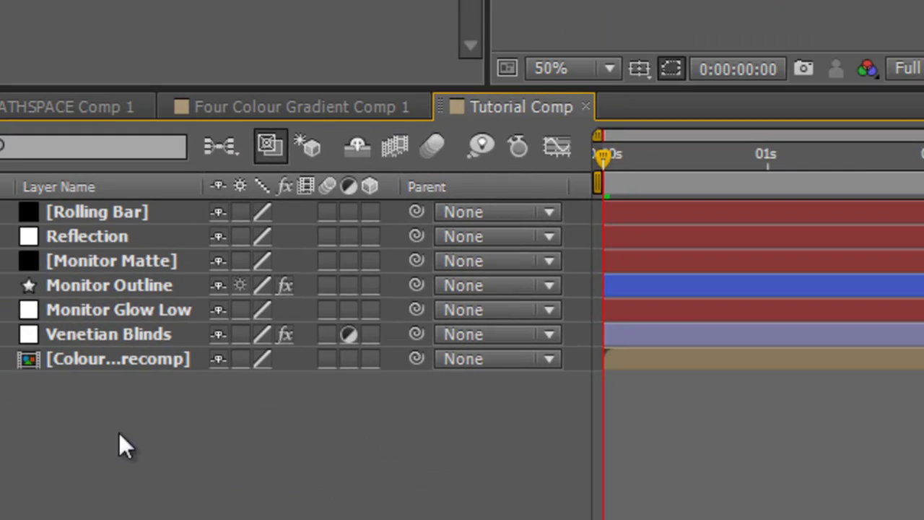
Step: Create a new adjustment layer and drag it directly above the Colour Separation Precomp layer
{"action": "right_click", "coordinate": [119, 433]}
{"action": "mouse_move", "coordinate": [244, 167]}
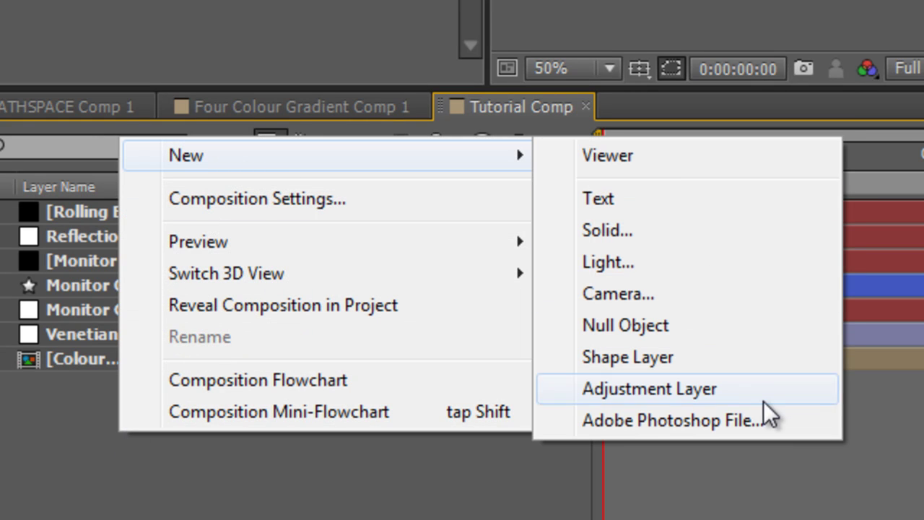
{"action": "left_click", "coordinate": [764, 396]}
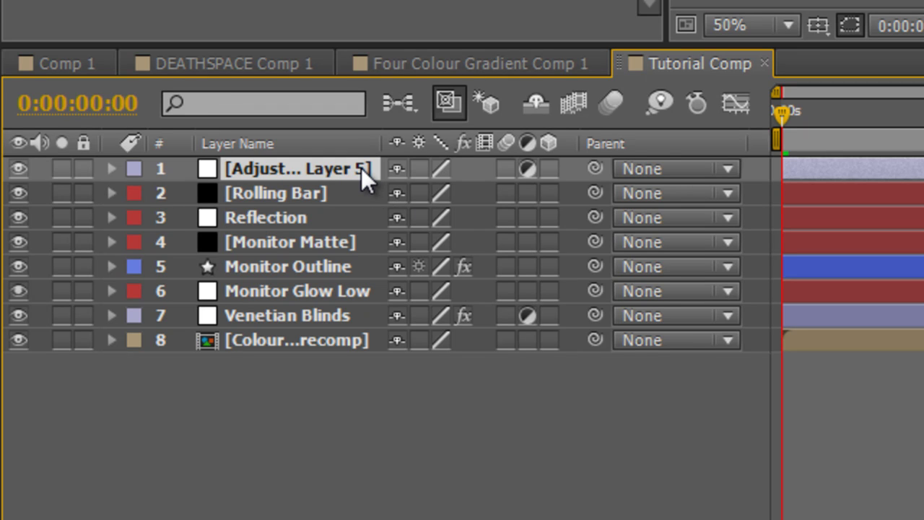
{"action": "left_click_drag", "start_coordinate": [361, 167], "coordinate": [365, 327]}
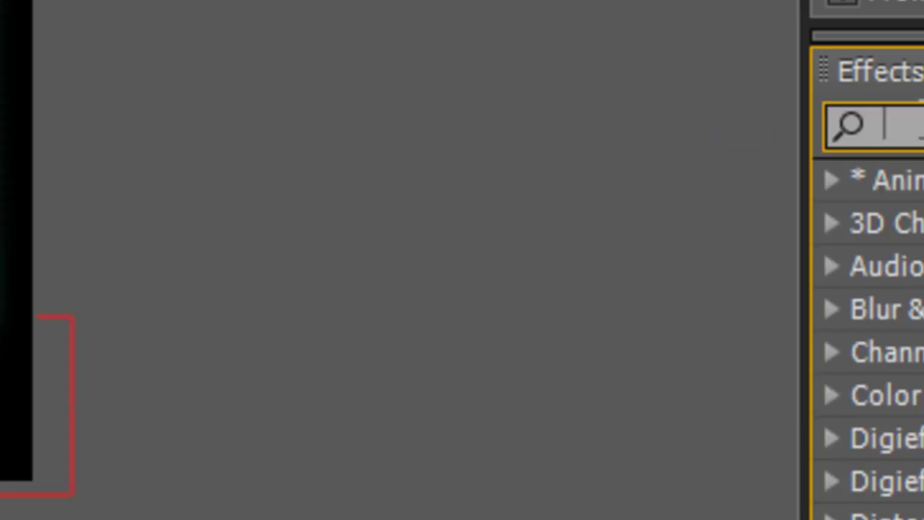
Step: Search for '3d gl' in Effects & Presets and apply 3D Glasses to the adjustment layer
{"action": "type", "text": "3d gls"}
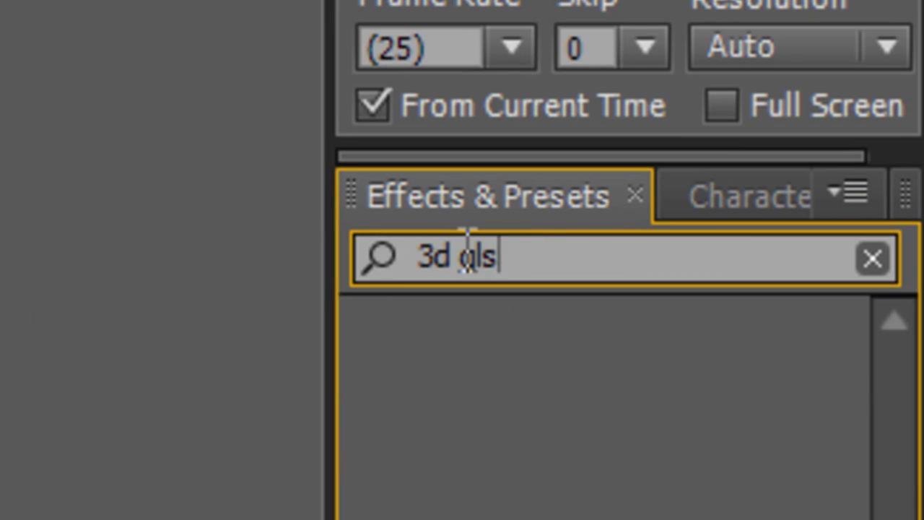
{"action": "key", "text": "BackSpace"}
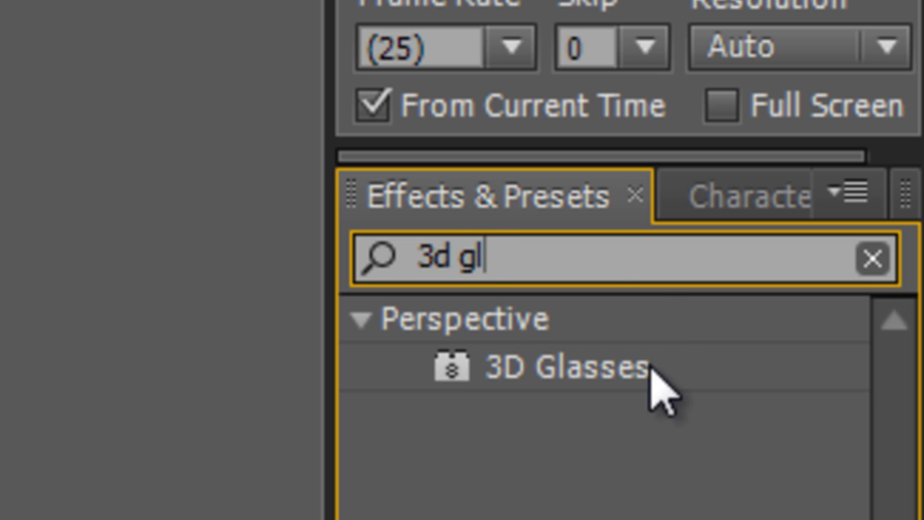
{"action": "left_click", "coordinate": [582, 390]}
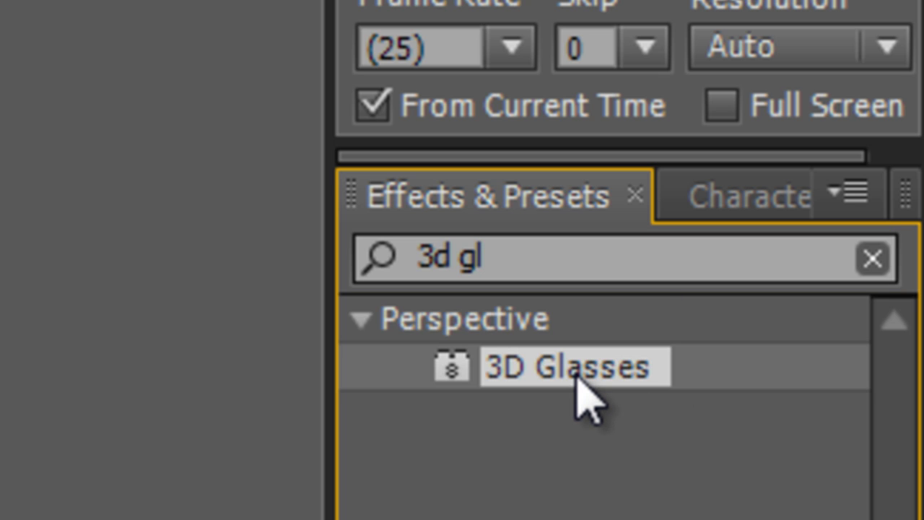
{"action": "double_click", "coordinate": [582, 390]}
{"action": "left_click_drag", "start_coordinate": [582, 390], "coordinate": [454, 158]}
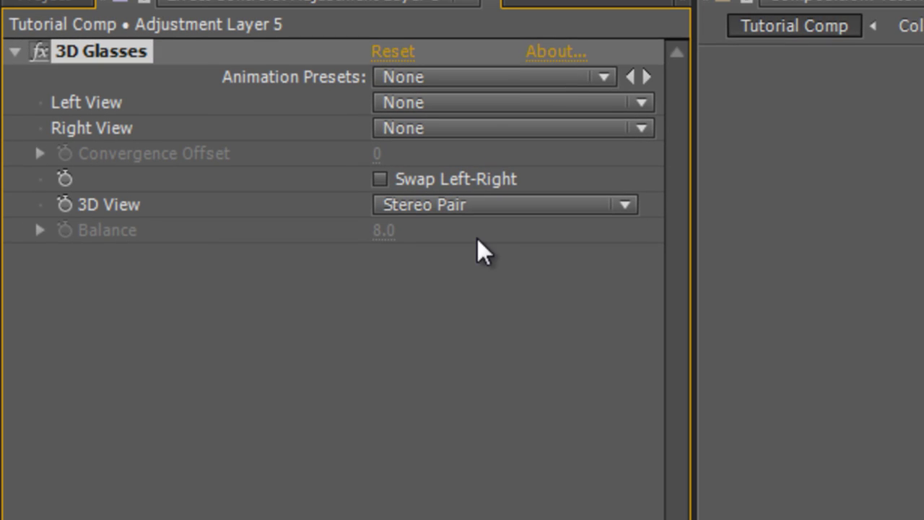
Step: Set both Left View and Right View to 8. Colour Separation Precomp
{"action": "left_click", "coordinate": [482, 106]}
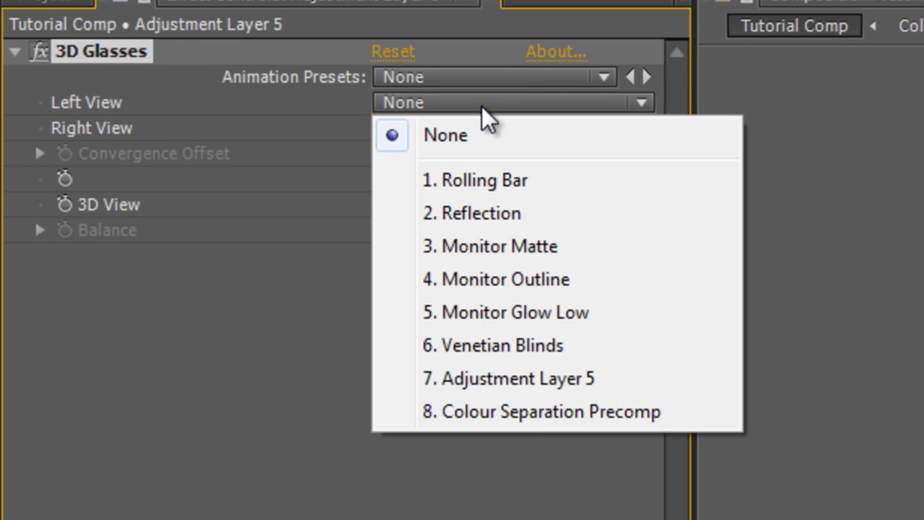
{"action": "left_click", "coordinate": [513, 414]}
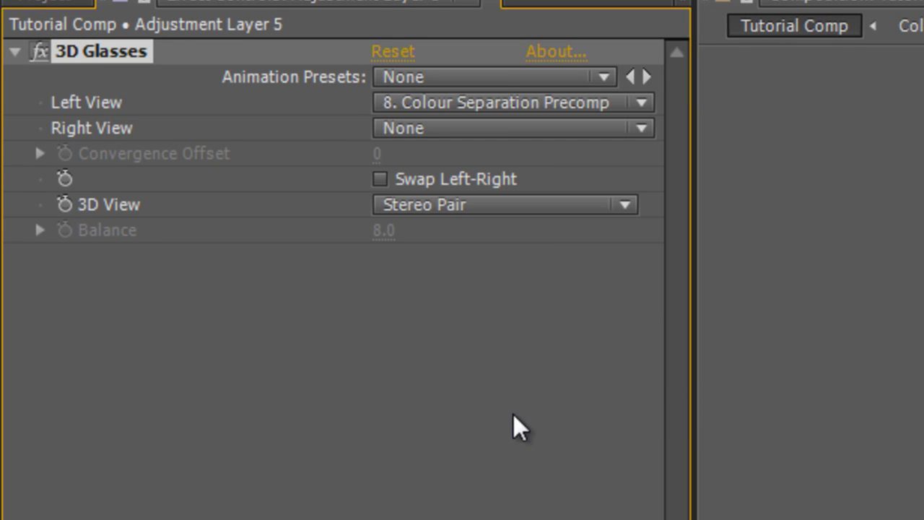
{"action": "left_click", "coordinate": [511, 131]}
{"action": "left_click", "coordinate": [556, 438]}
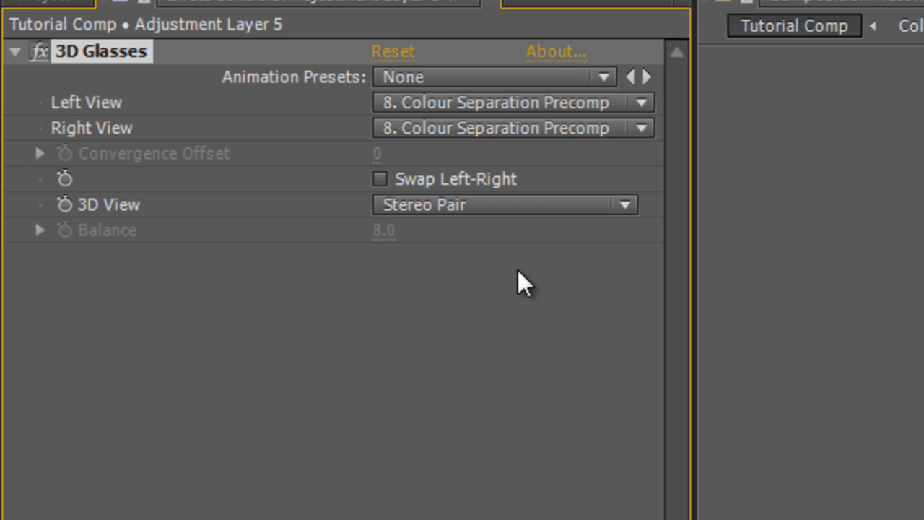
Step: Set 3D View to Balanced Colored Red Blue and raise Convergence Offset to 8
{"action": "left_click", "coordinate": [537, 205]}
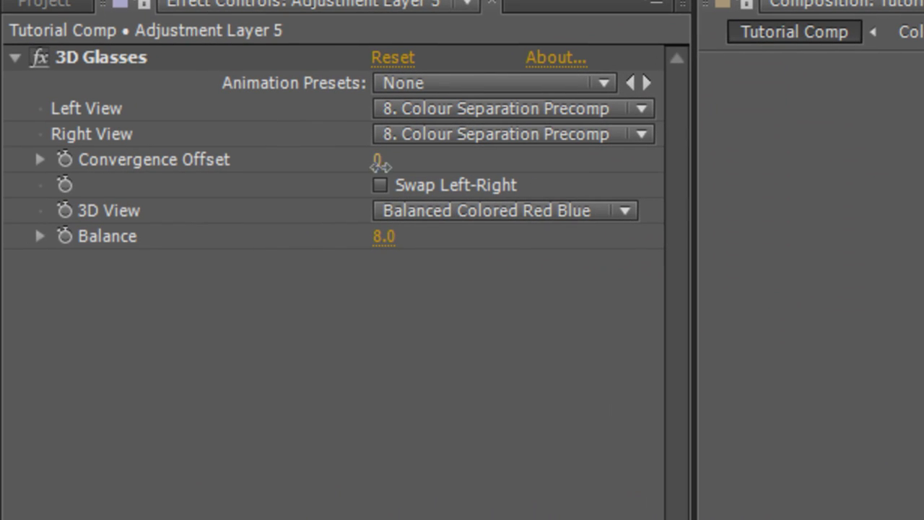
{"action": "left_click_drag", "start_coordinate": [377, 162], "coordinate": [394, 166]}
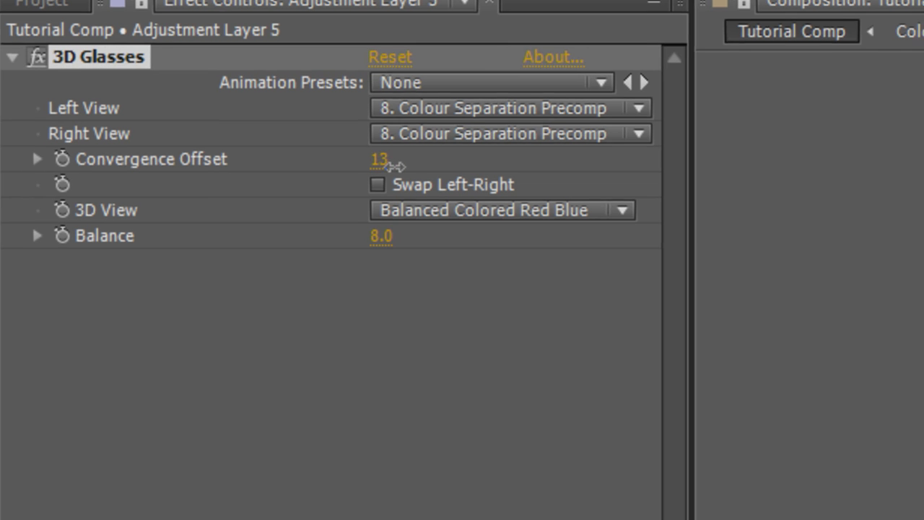